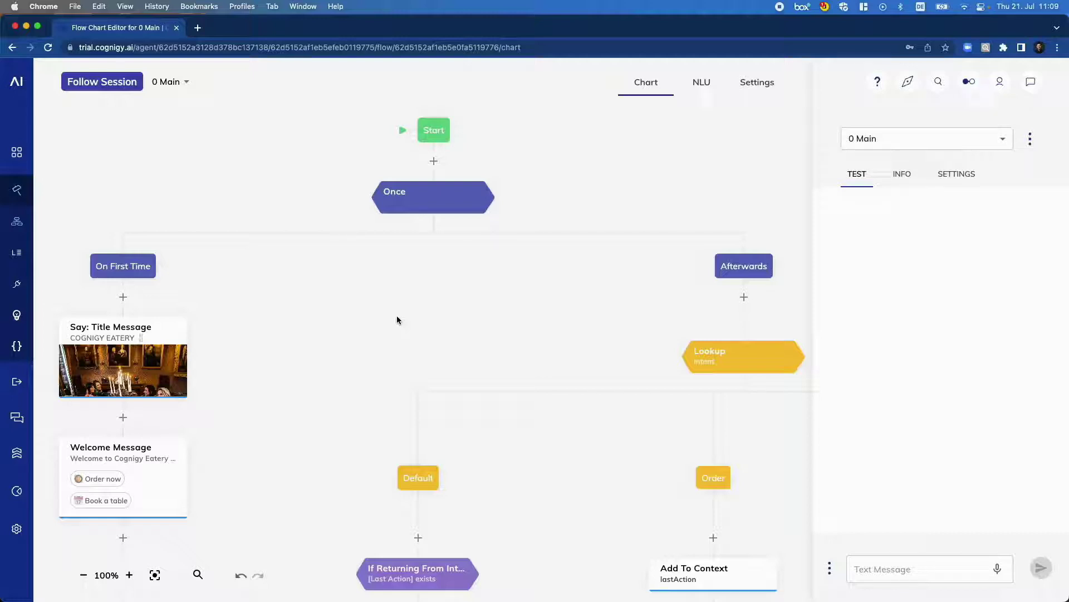
# Greet the bot with 'hi', choose Order now, then pick San Francisco in the test chat.
pyautogui.click(858, 559)
pyautogui.write('hi')
pyautogui.press('Return')
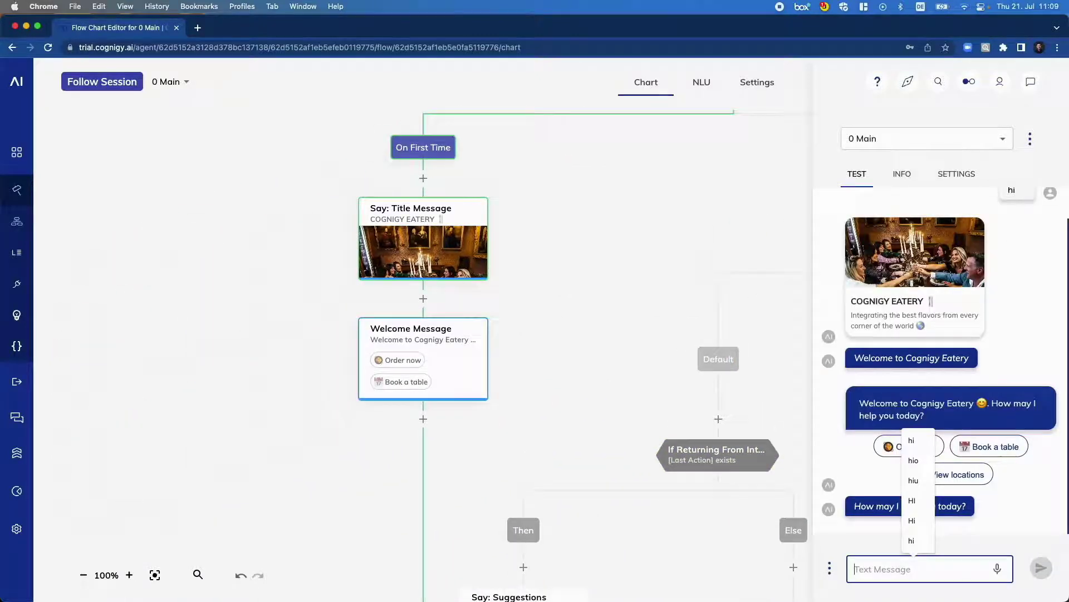
pyautogui.click(891, 446)
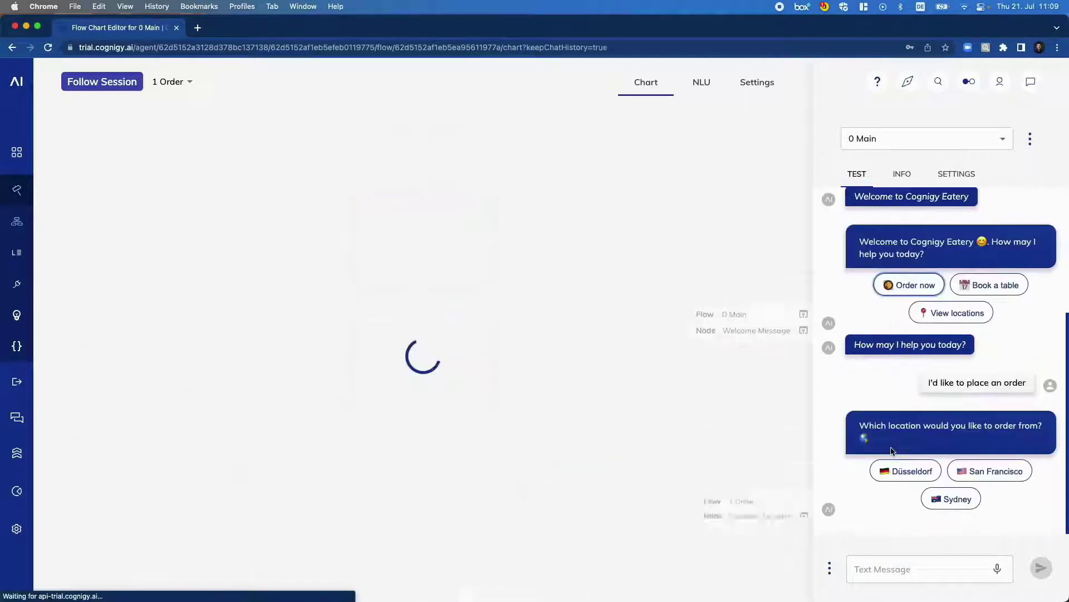
pyautogui.click(991, 470)
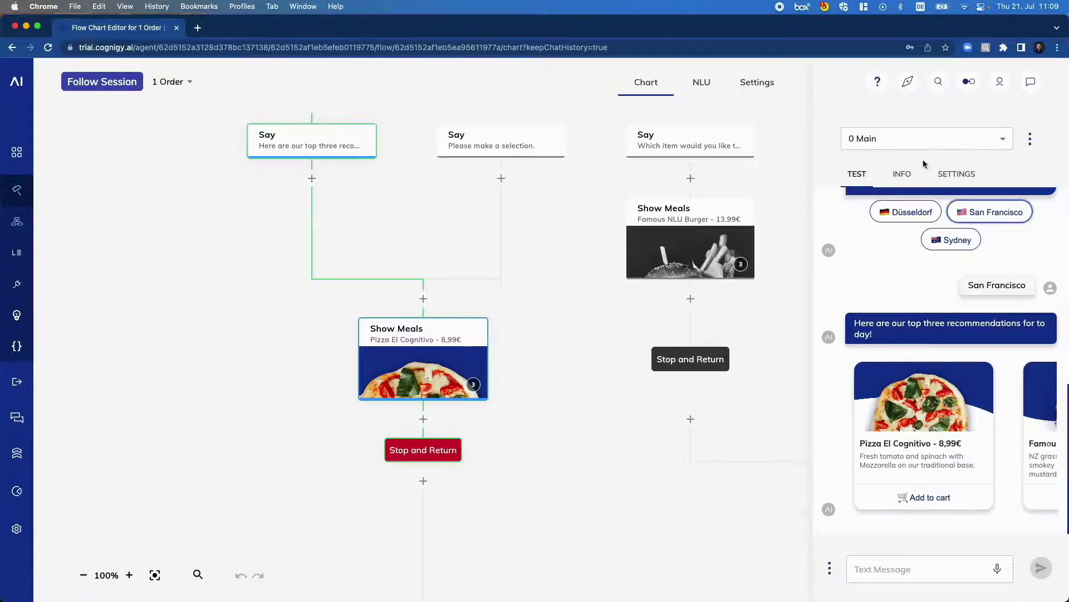
pyautogui.click(904, 175)
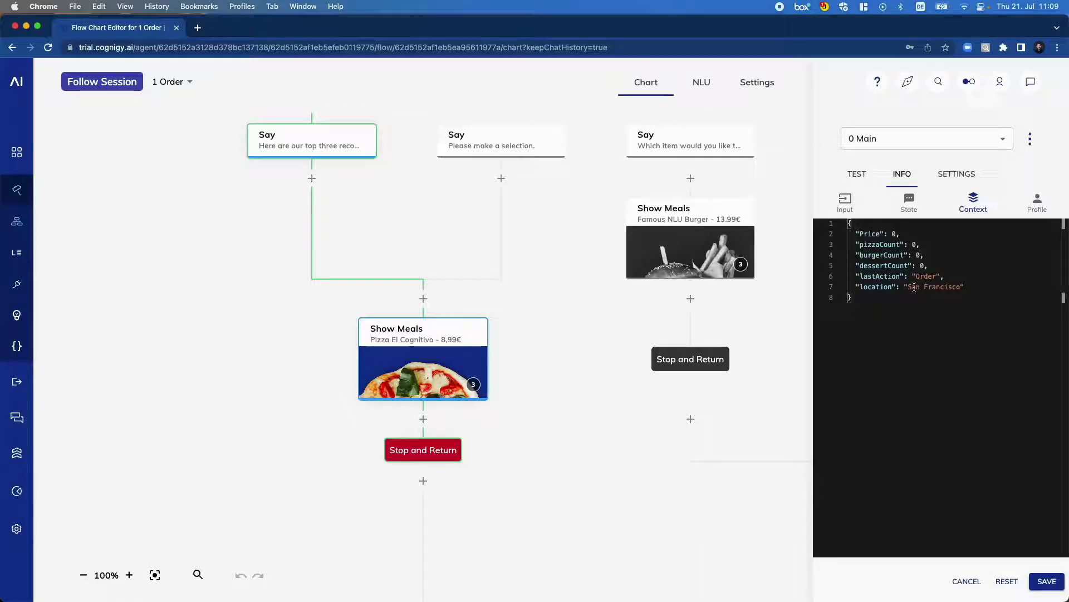
pyautogui.click(852, 212)
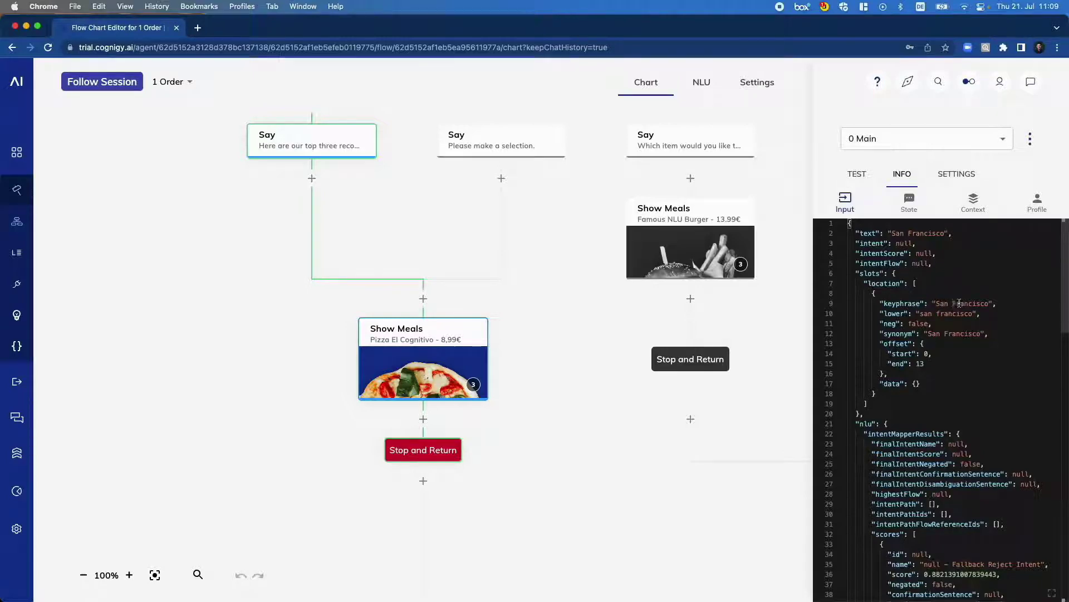
pyautogui.scroll(-10, 958, 318)
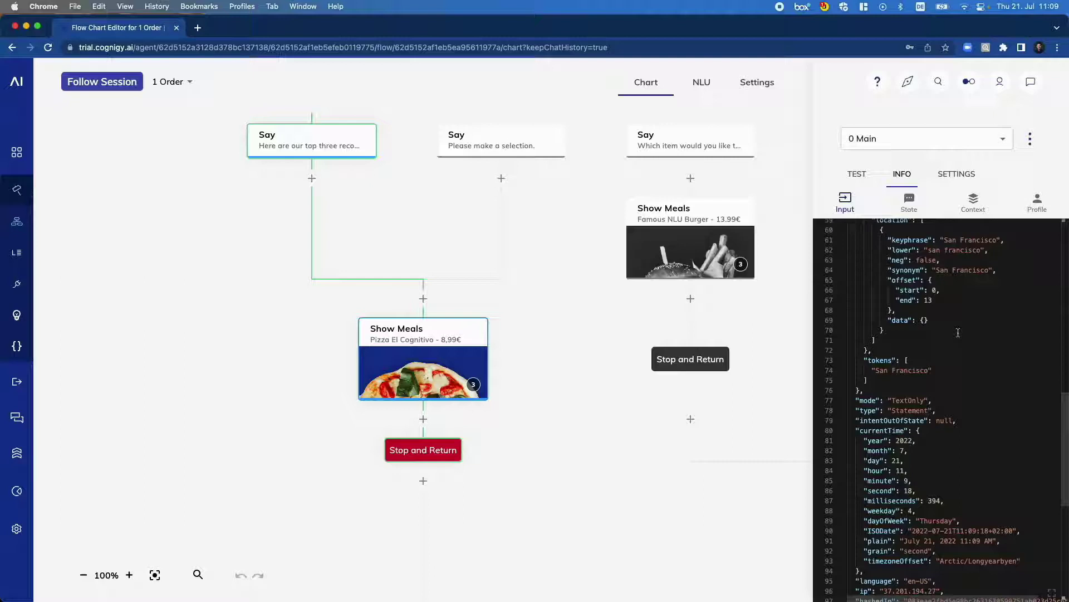
pyautogui.scroll(-4, 958, 332)
pyautogui.scroll(-2, 958, 333)
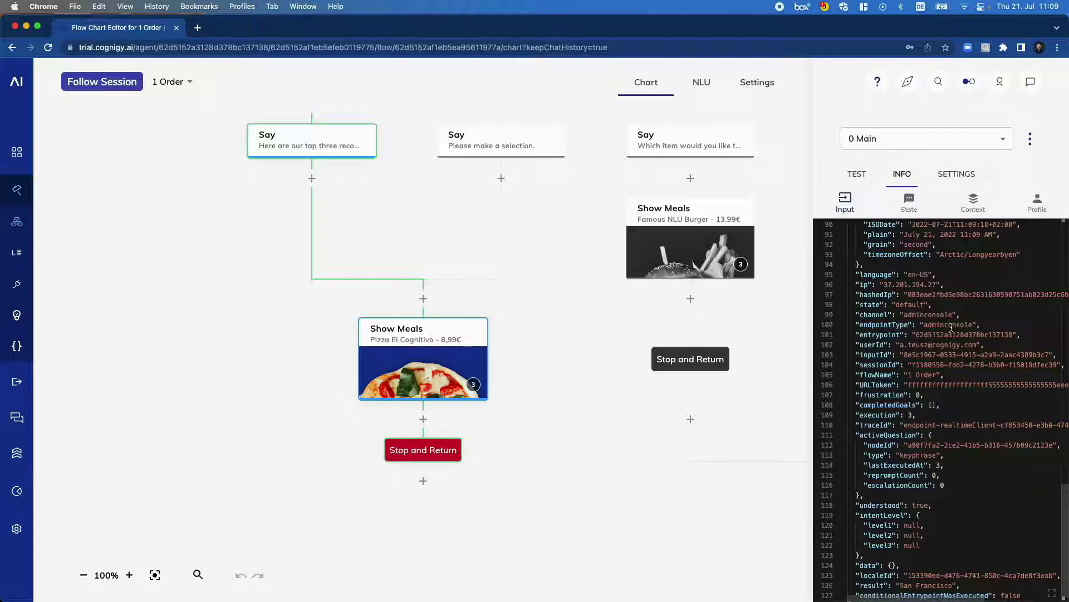
# Switch the test panel to Live Follow mode and start following the test user's ID.
pyautogui.click(858, 174)
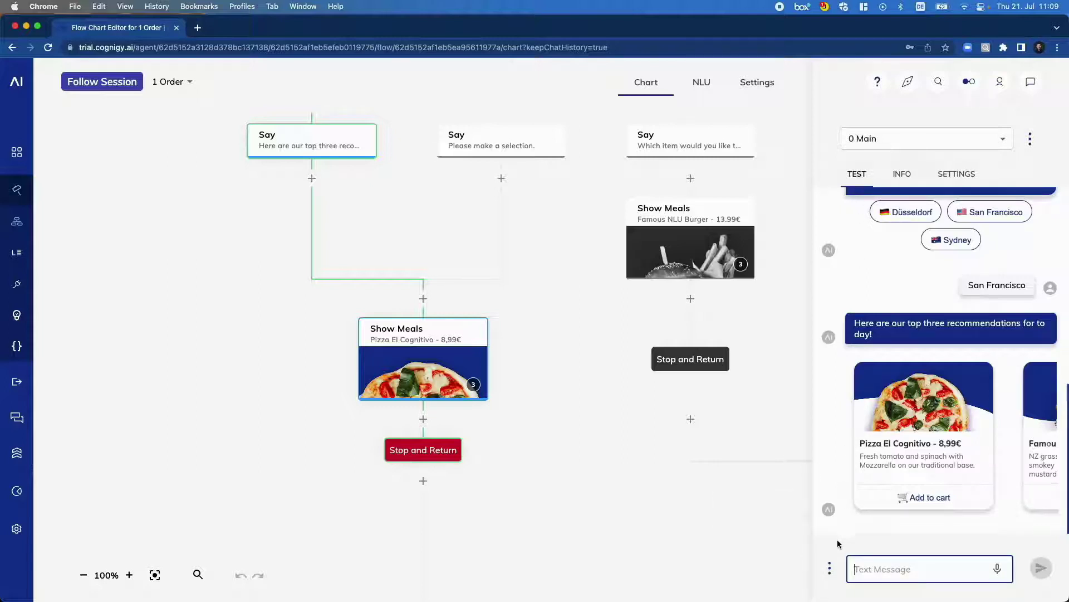
pyautogui.click(830, 569)
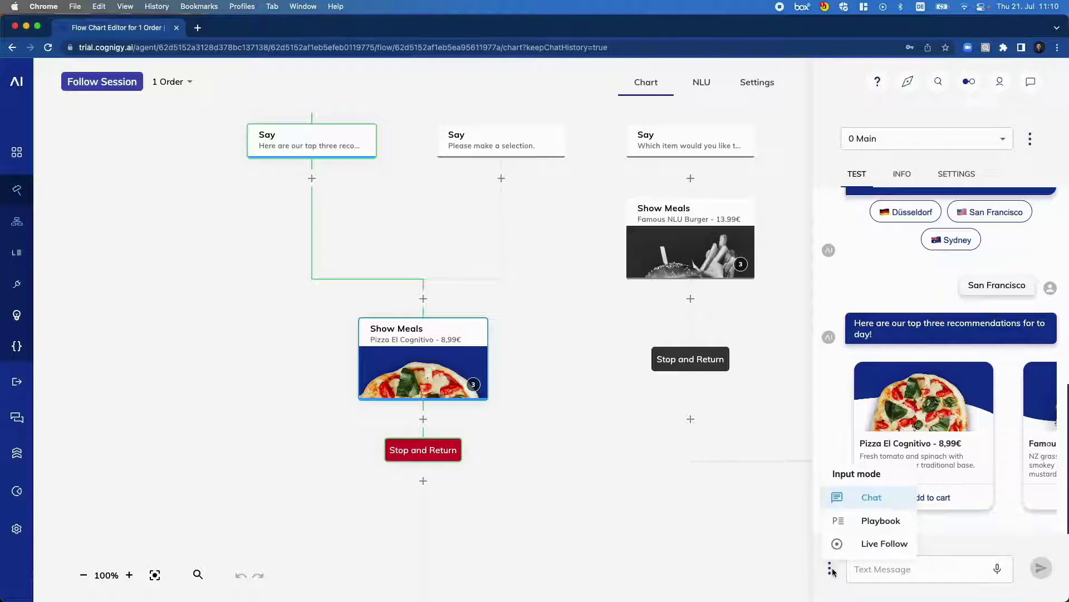
pyautogui.click(875, 540)
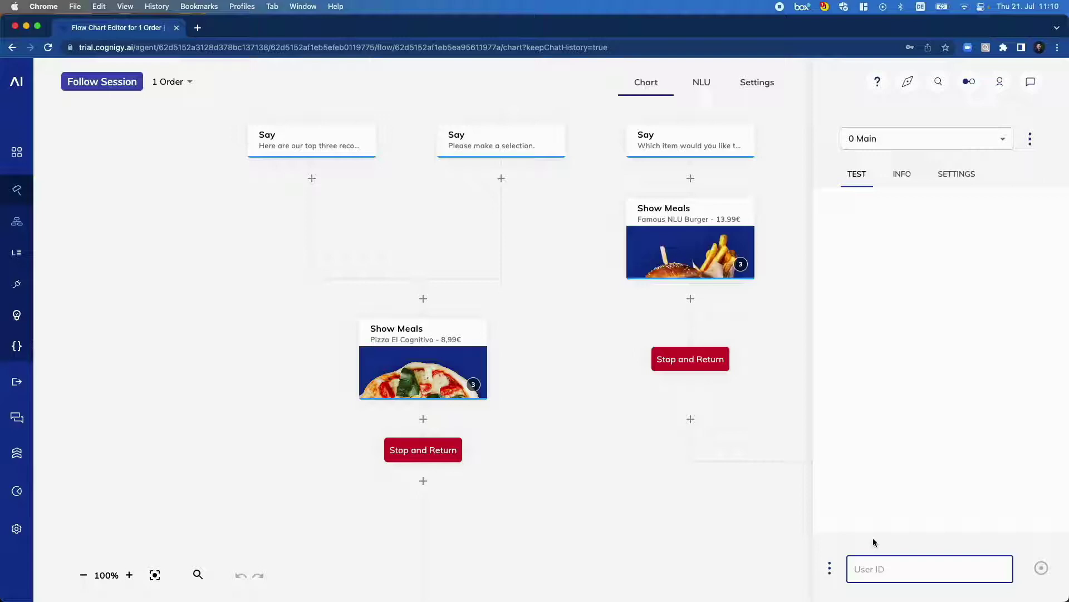
pyautogui.write('alex')
pyautogui.click(1043, 569)
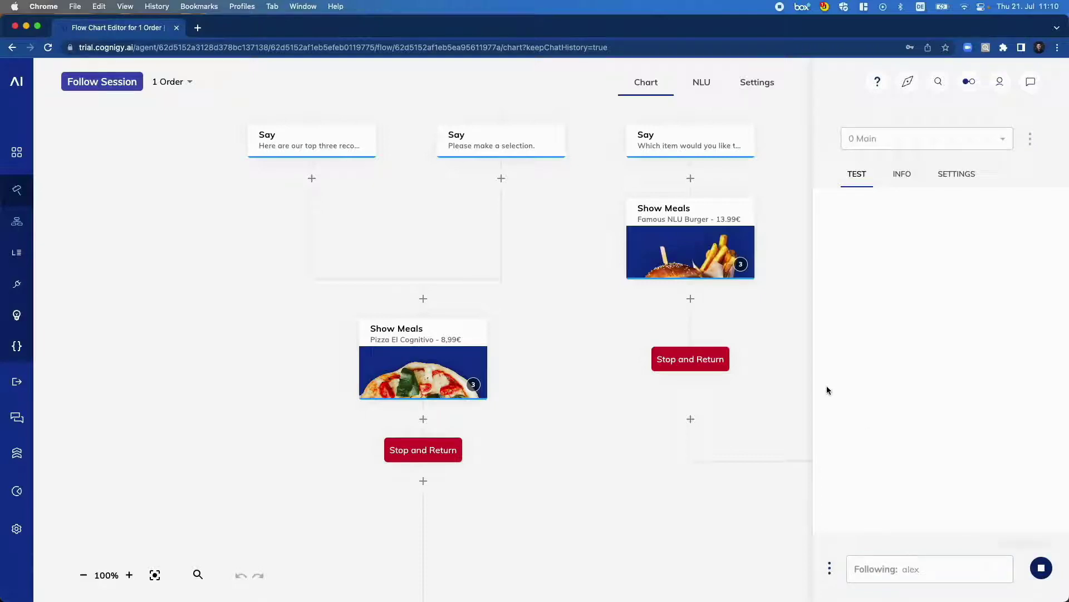
# Reveal the webchat beside the editor and send 'hi' to the bot.
pyautogui.moveTo(6, 16); pyautogui.dragTo(552, 17)
pyautogui.click(219, 492)
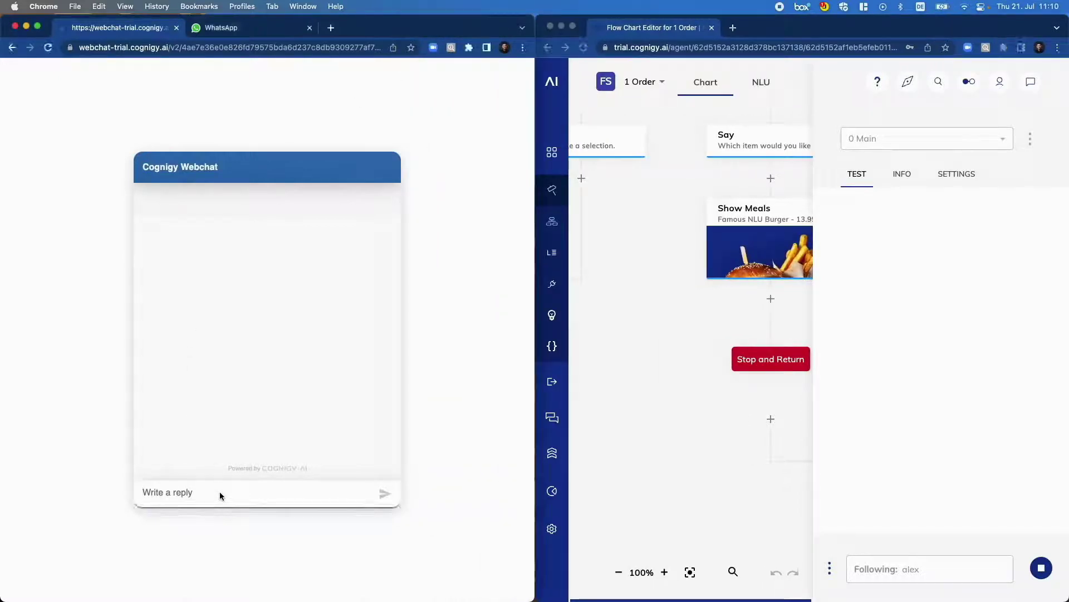
pyautogui.write('hi')
pyautogui.press('Return')
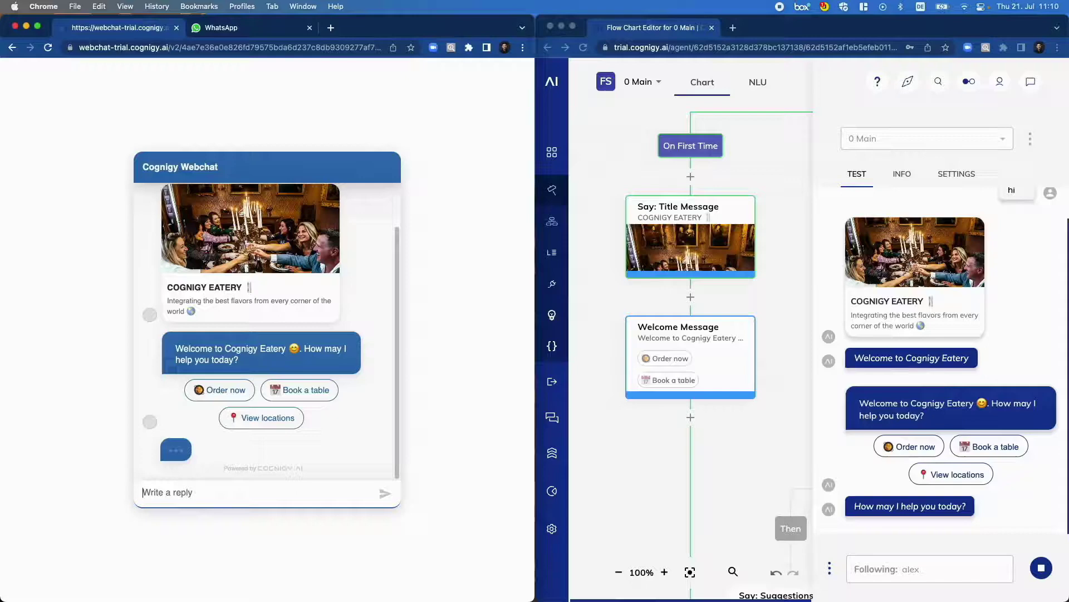
# Order now for San Francisco in the webchat, then view the followed session's input and context.
pyautogui.click(218, 390)
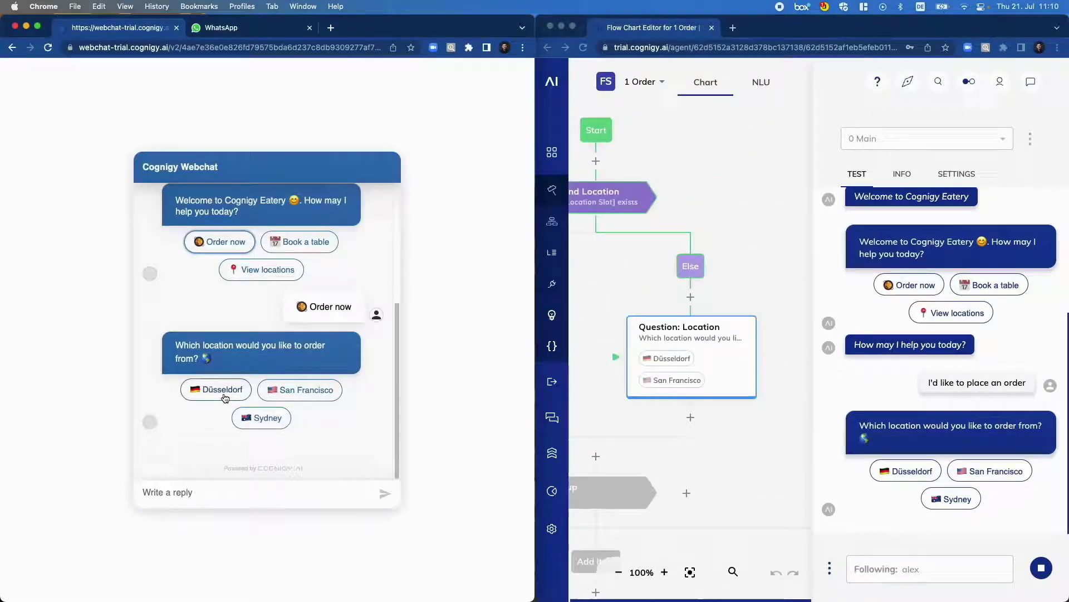
pyautogui.click(301, 389)
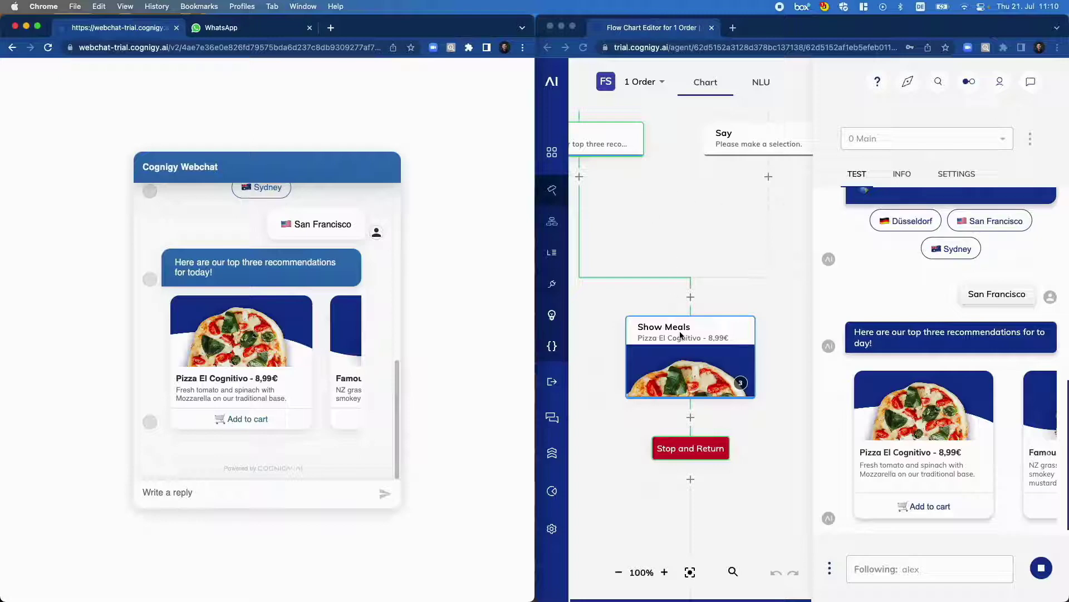
pyautogui.click(911, 175)
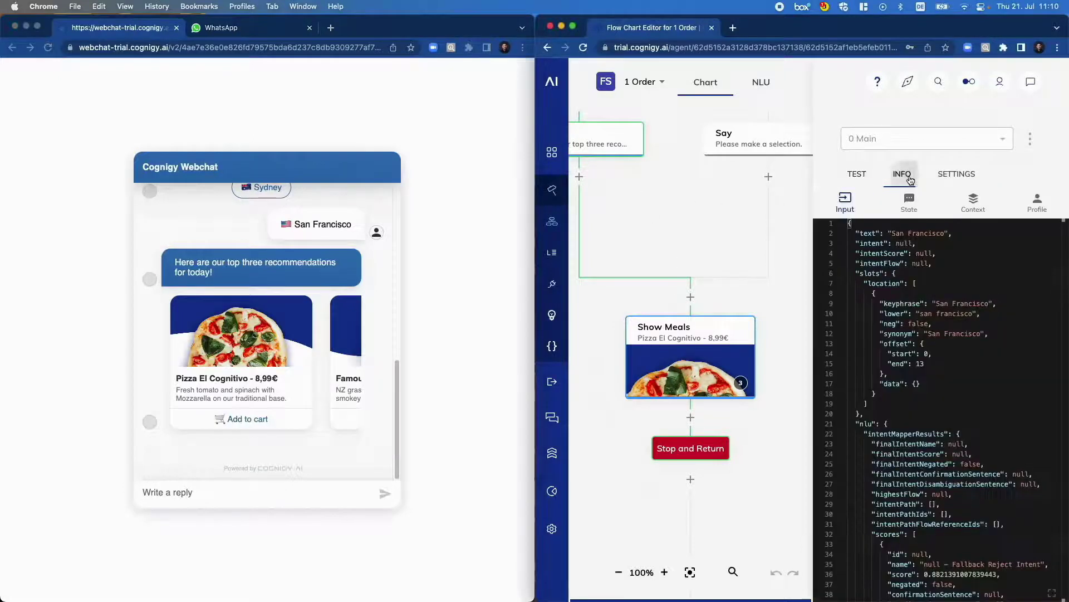
pyautogui.click(974, 202)
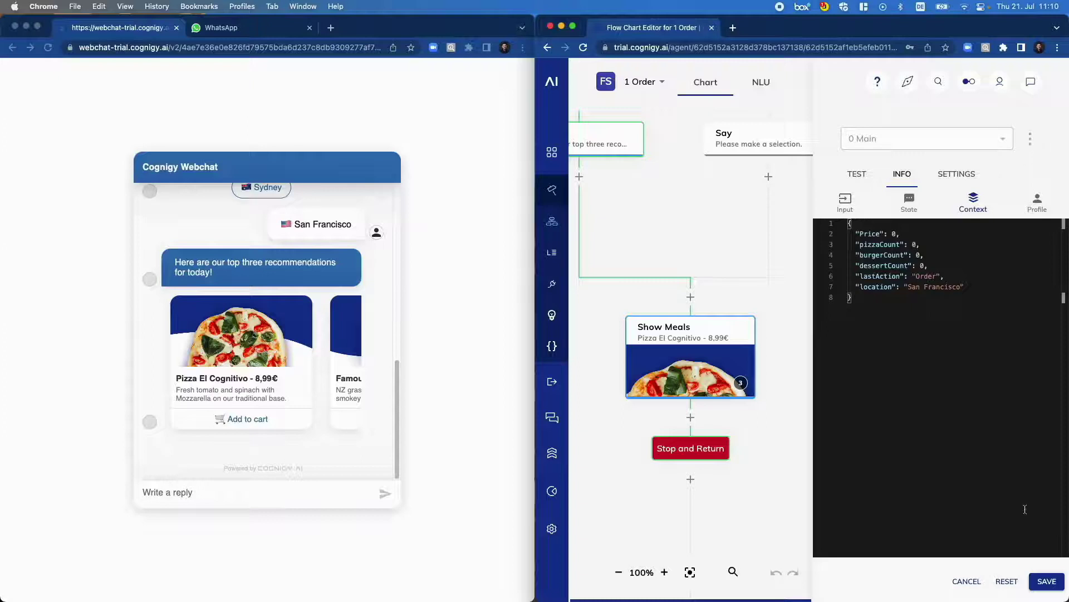
# Reset the Cognigy.AI test session, clearing its conversation history.
pyautogui.click(854, 174)
pyautogui.click(1031, 139)
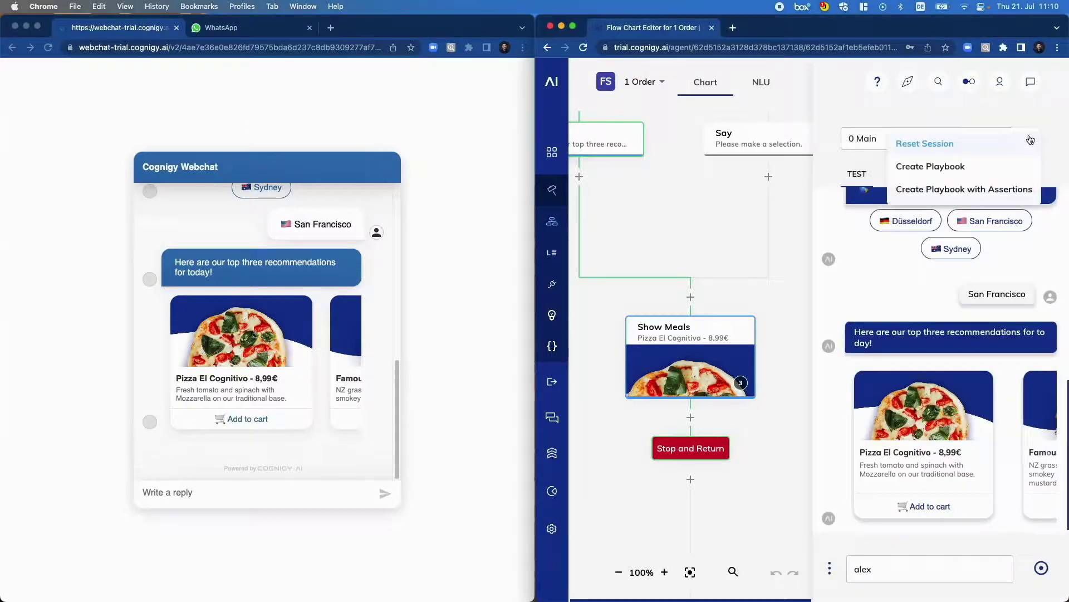
pyautogui.click(1022, 143)
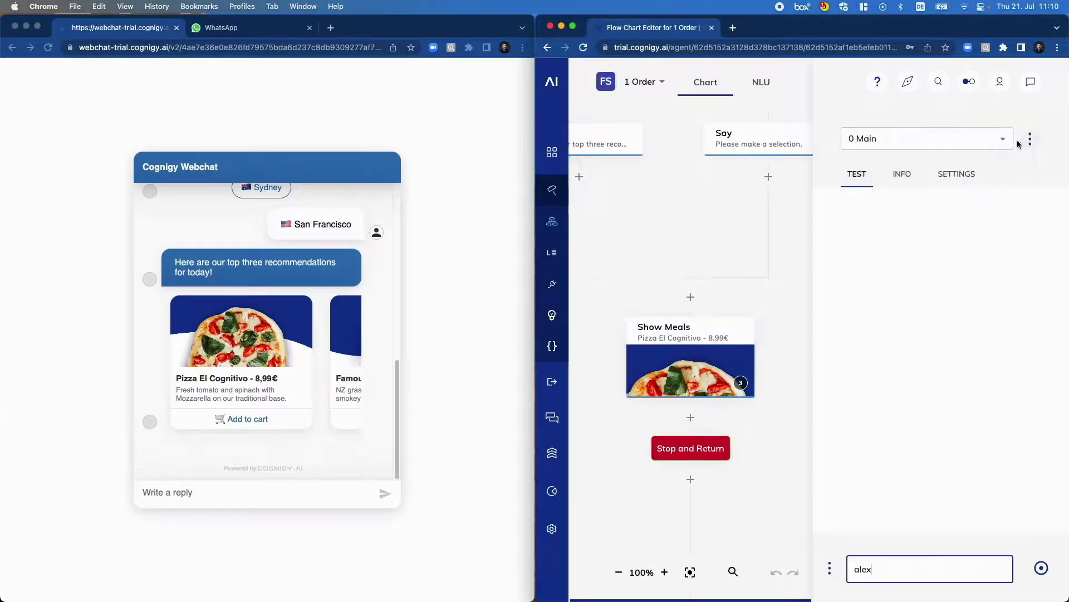
# Open the WhatsApp chat and start live-following the WhatsApp user in the test panel.
pyautogui.click(273, 29)
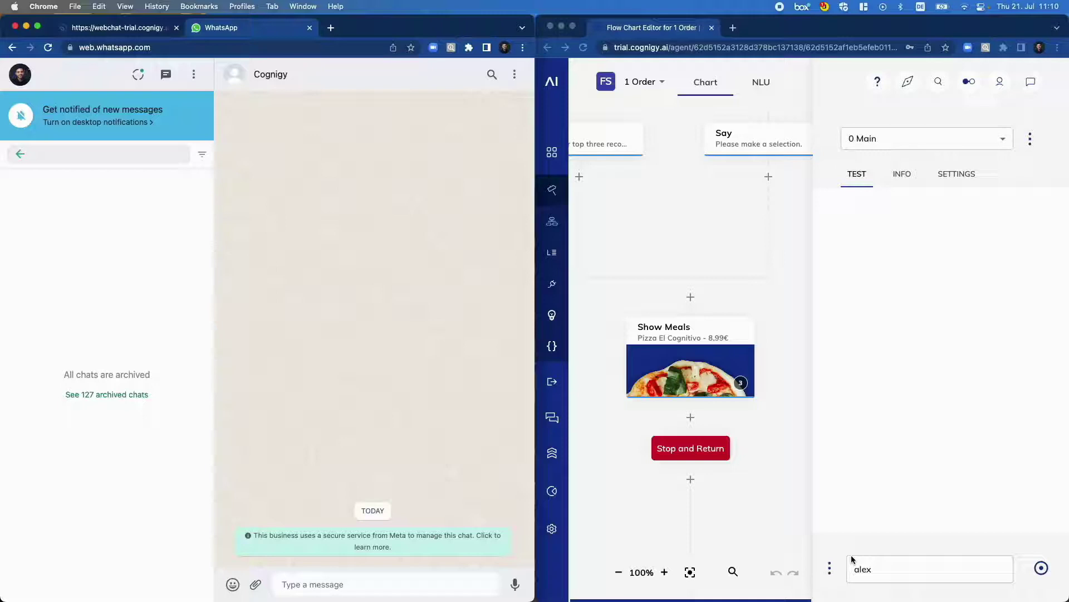
pyautogui.click(891, 569)
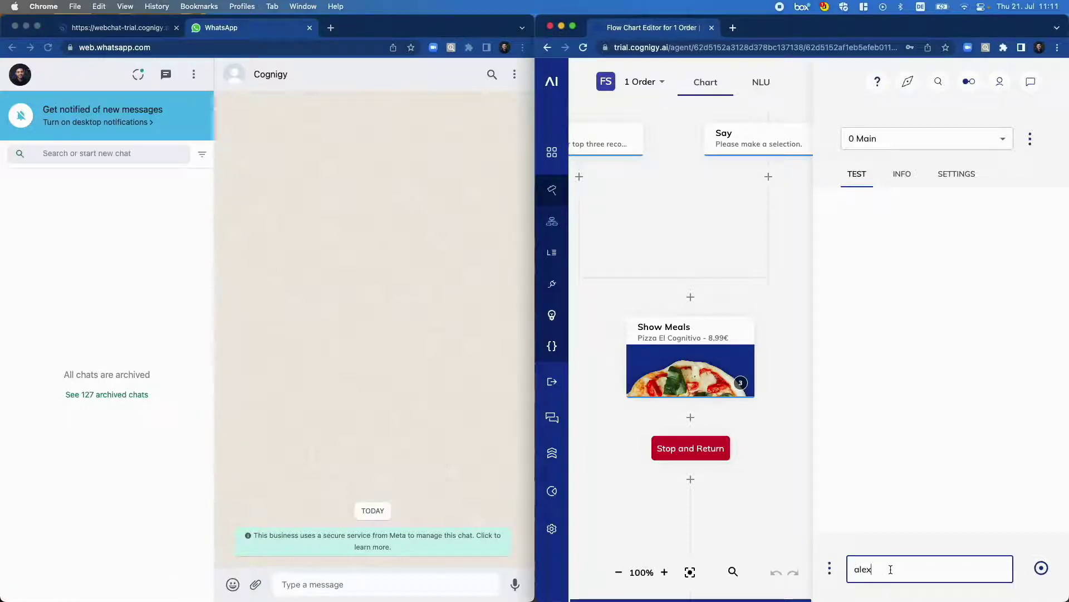
pyautogui.press('Return')
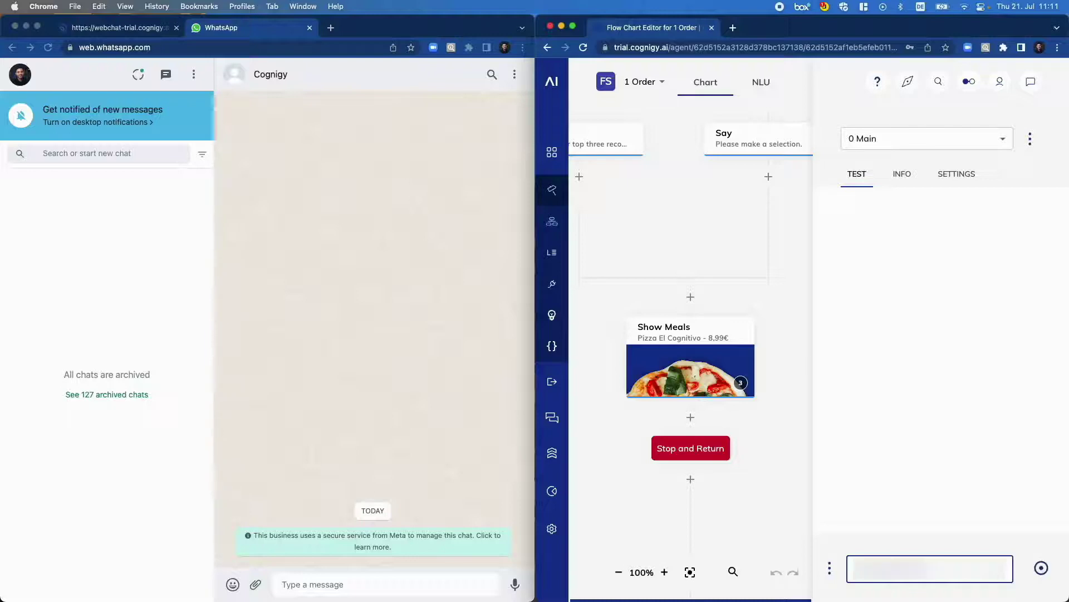
pyautogui.click(1041, 568)
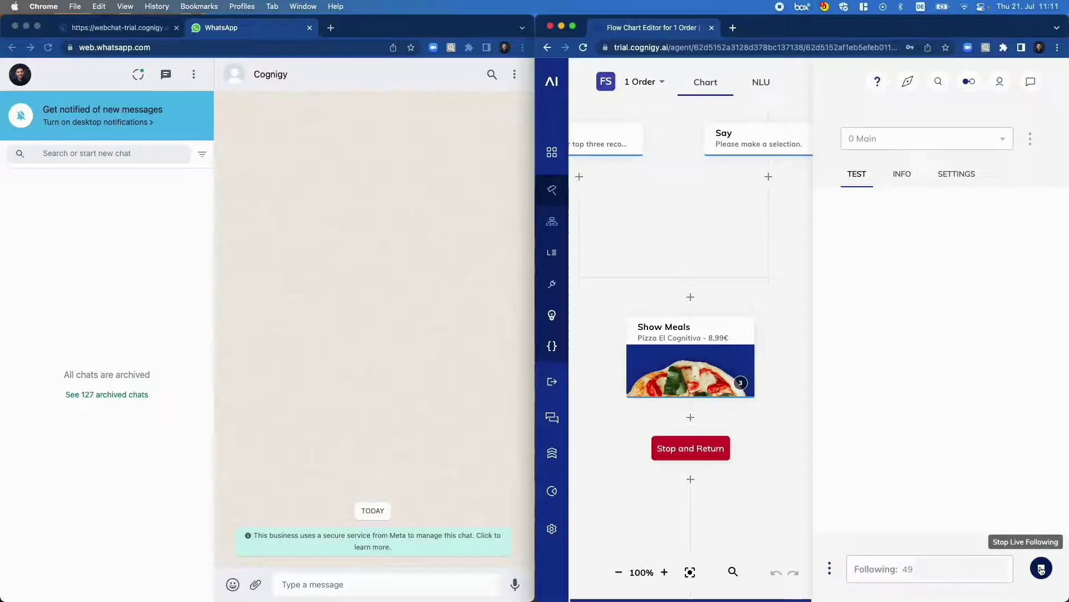
pyautogui.click(437, 581)
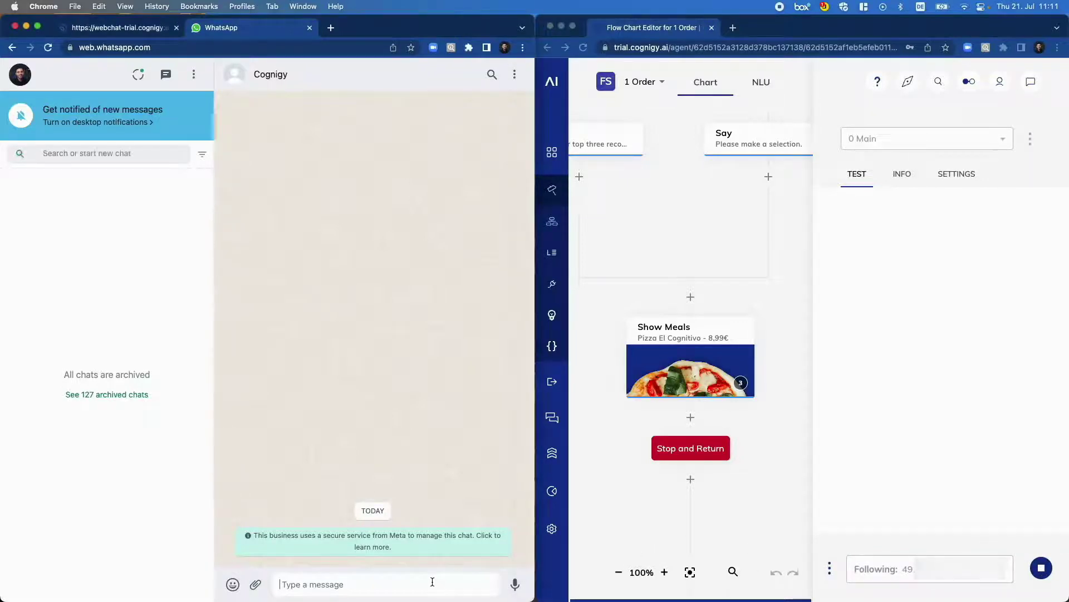
# Send 'hi' to the bot on WhatsApp, choose Order now, then show Cognigy.AI's INFO data.
pyautogui.write('hi')
pyautogui.press('Return')
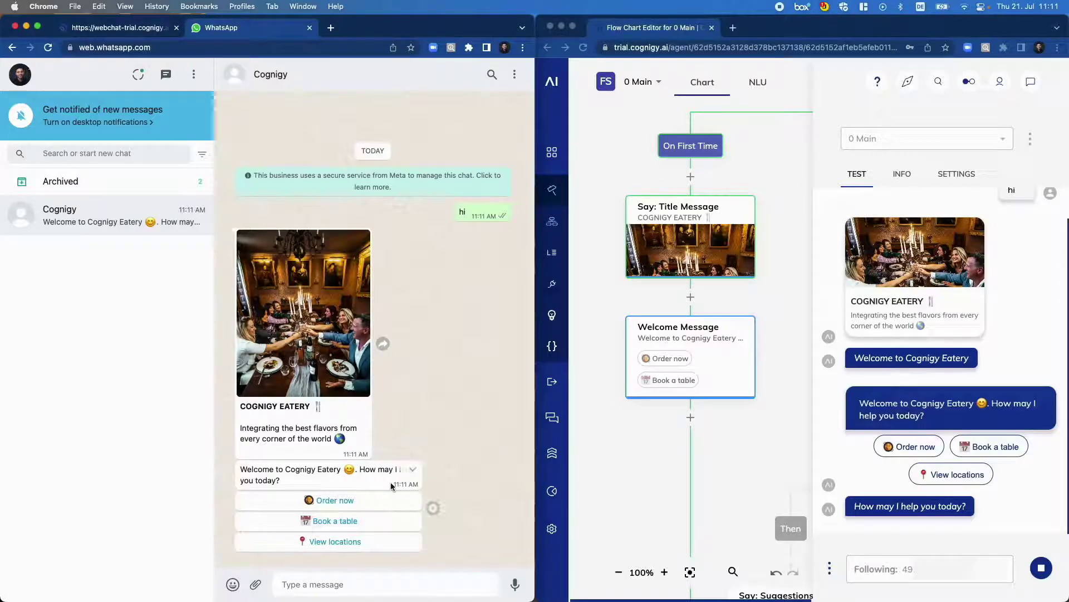
pyautogui.click(344, 503)
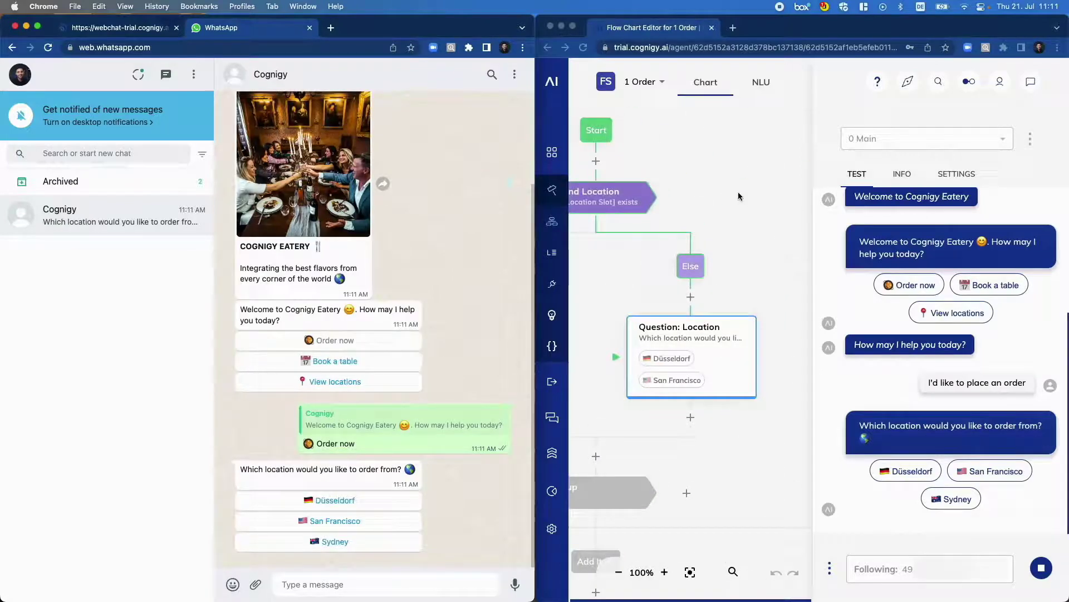
pyautogui.click(894, 177)
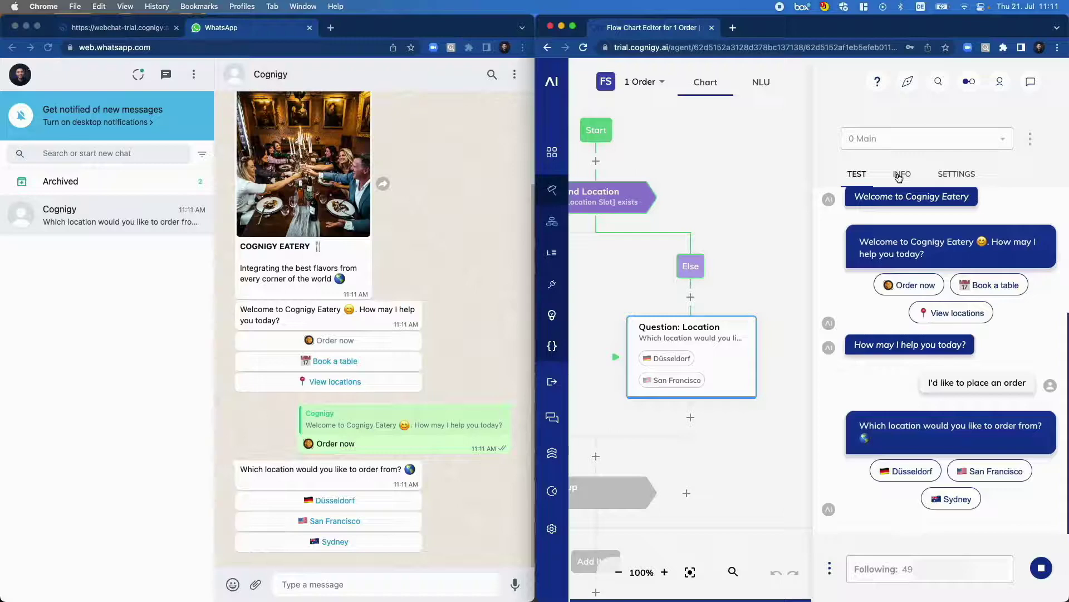
pyautogui.click(900, 175)
# Scroll through the WhatsApp order message's Input JSON, then return to the TEST chat.
pyautogui.click(856, 196)
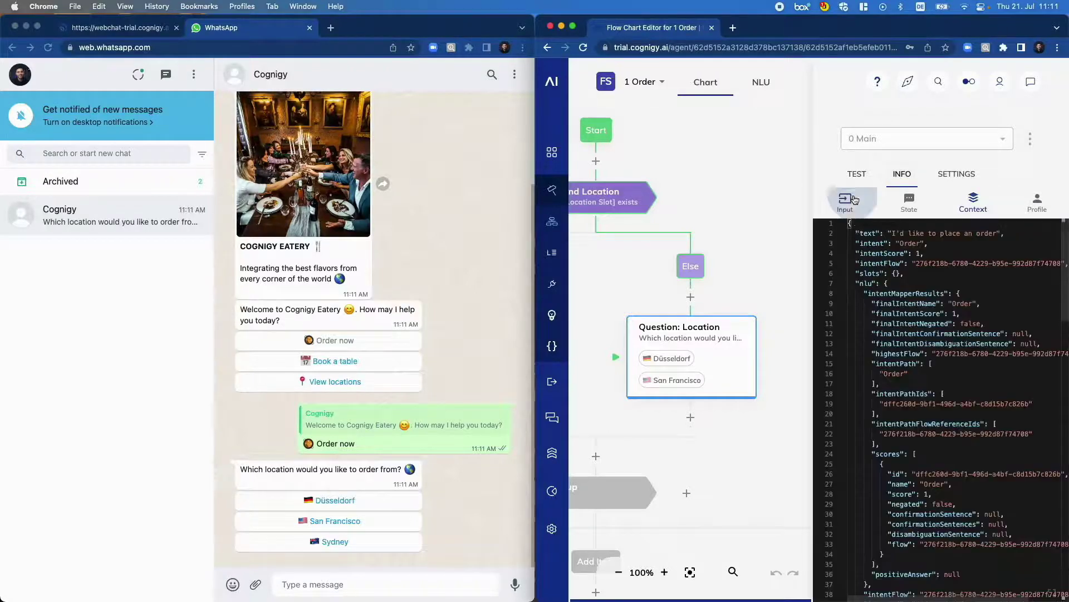
pyautogui.scroll(-3, 887, 330)
pyautogui.scroll(-10, 887, 329)
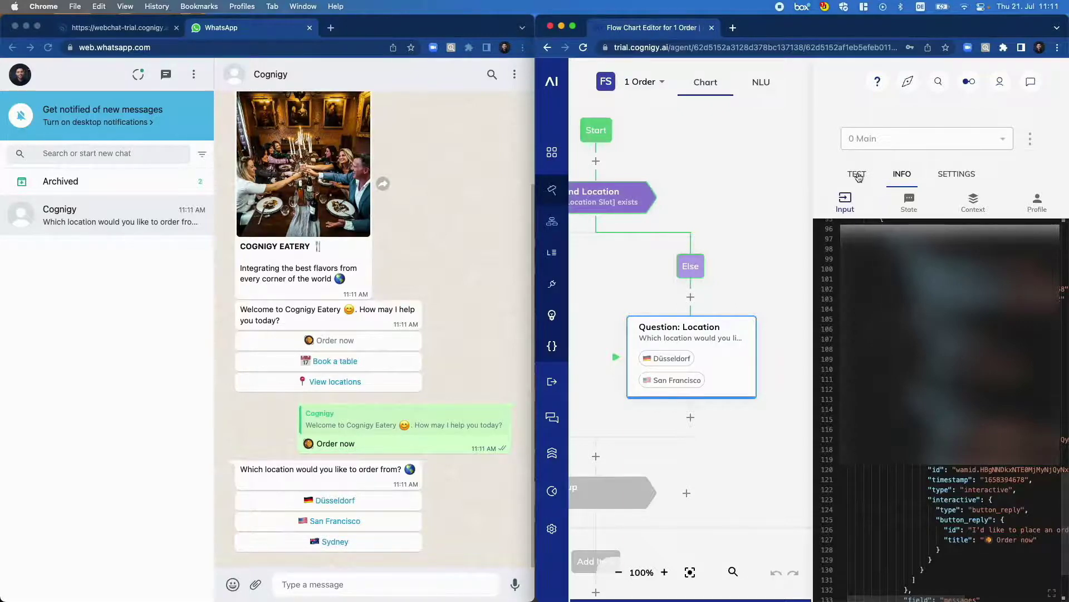
pyautogui.click(856, 173)
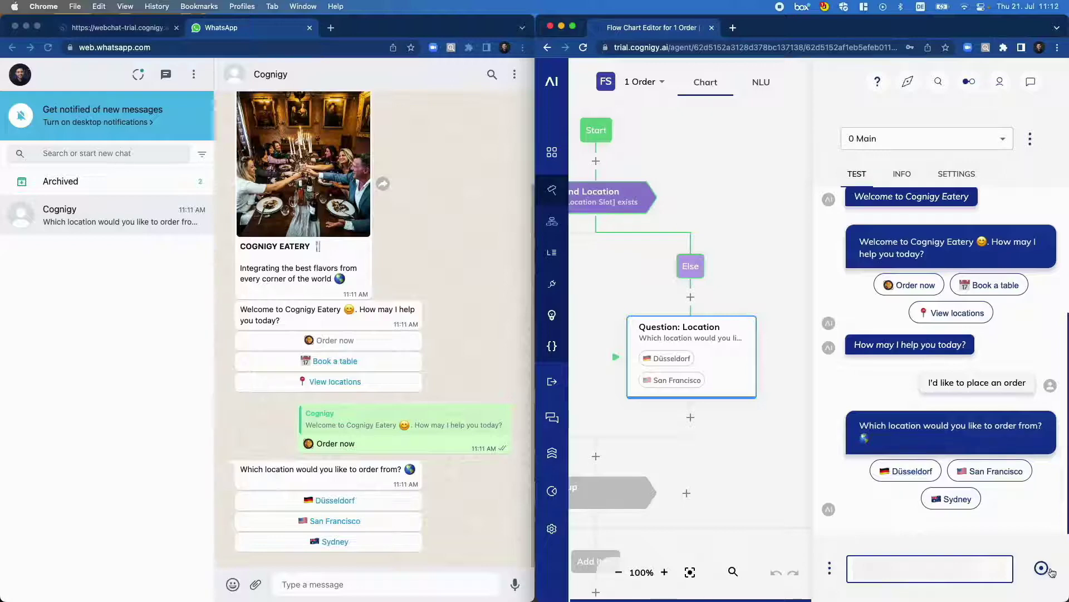
# Live-follow the phone session booking a San Francisco table for 3 on July 23, 8 pm.
pyautogui.click(1042, 570)
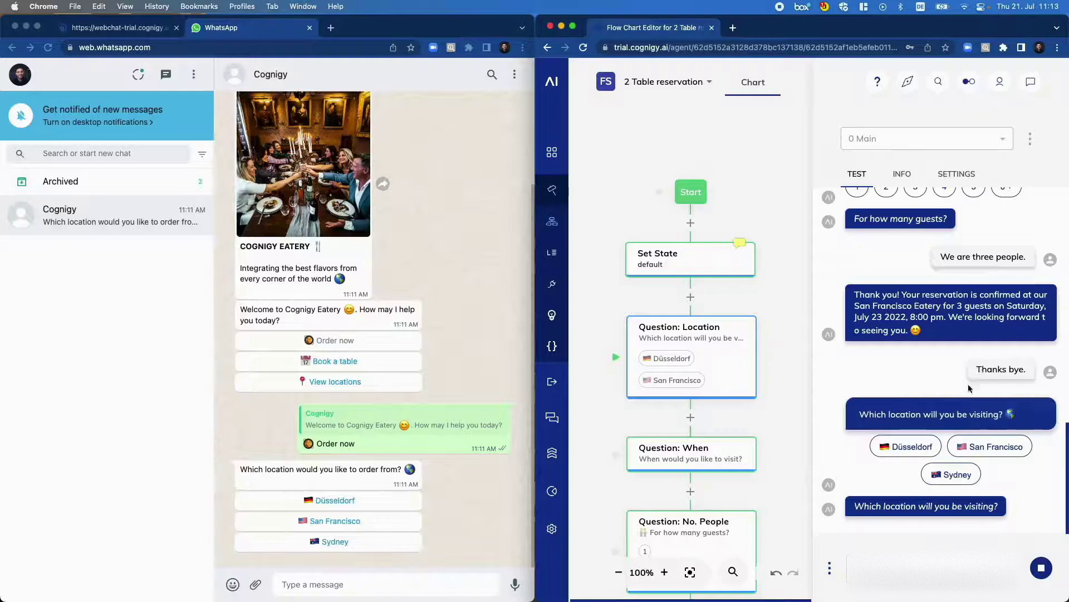
# Scroll the Input JSON, then show Context: San Francisco, July 23 2022 8:00 PM, 3 people.
pyautogui.click(909, 178)
pyautogui.scroll(-10, 908, 297)
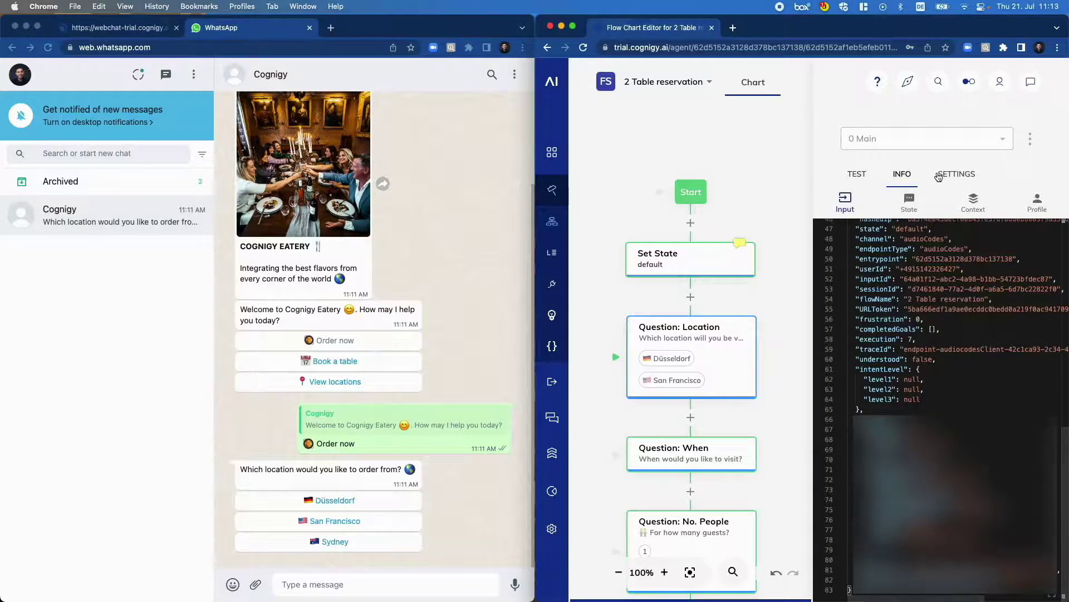
pyautogui.click(970, 199)
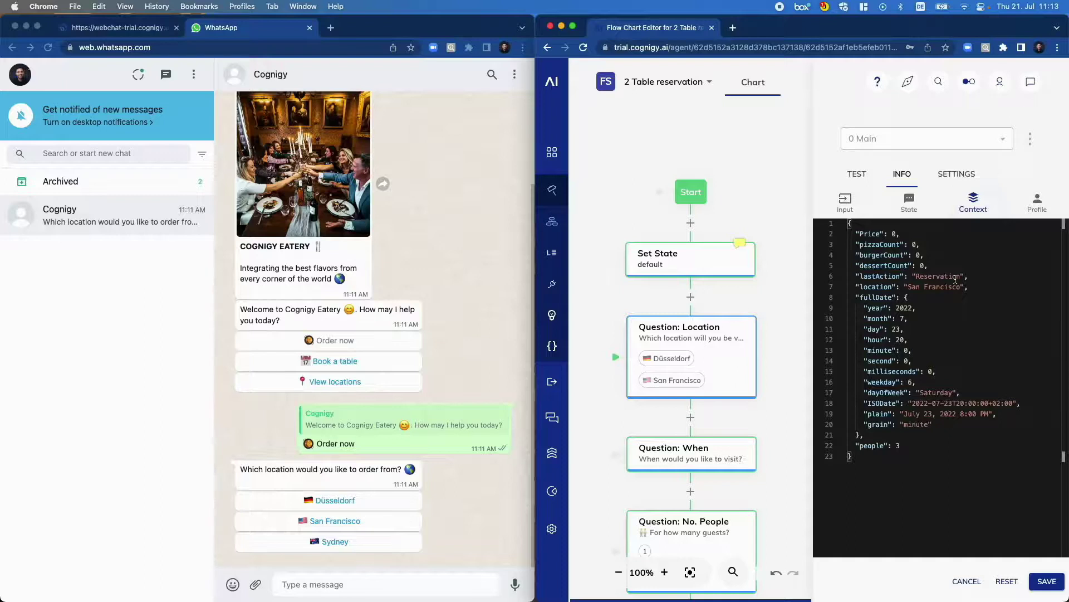